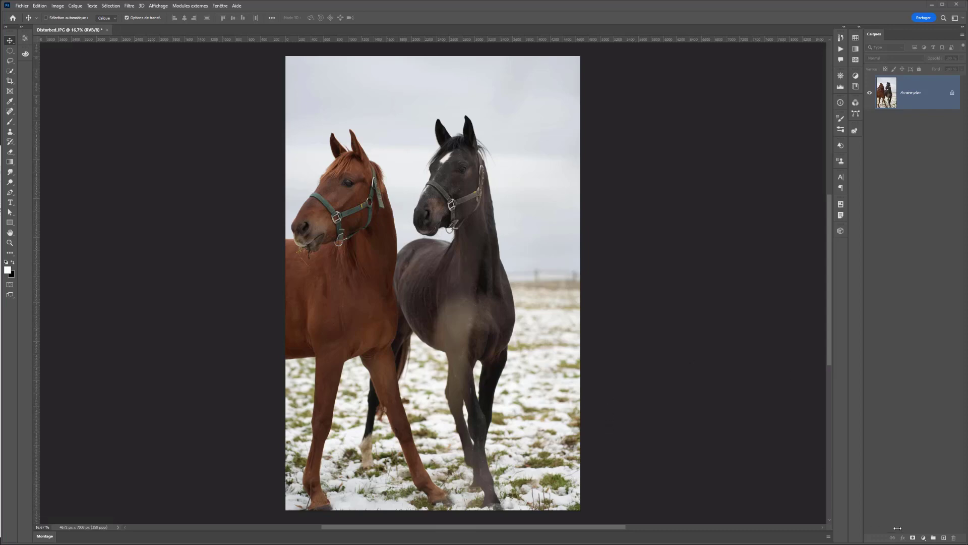
# Add a Black & White adjustment layer above the background and lower its reds to about 17 to darken the chestnut horse
pyautogui.click(923, 538)
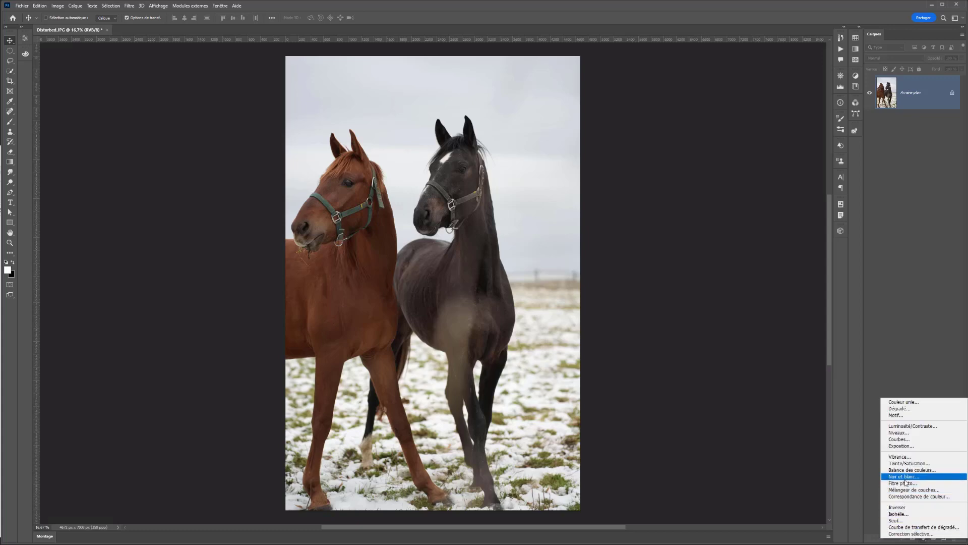
pyautogui.click(922, 539)
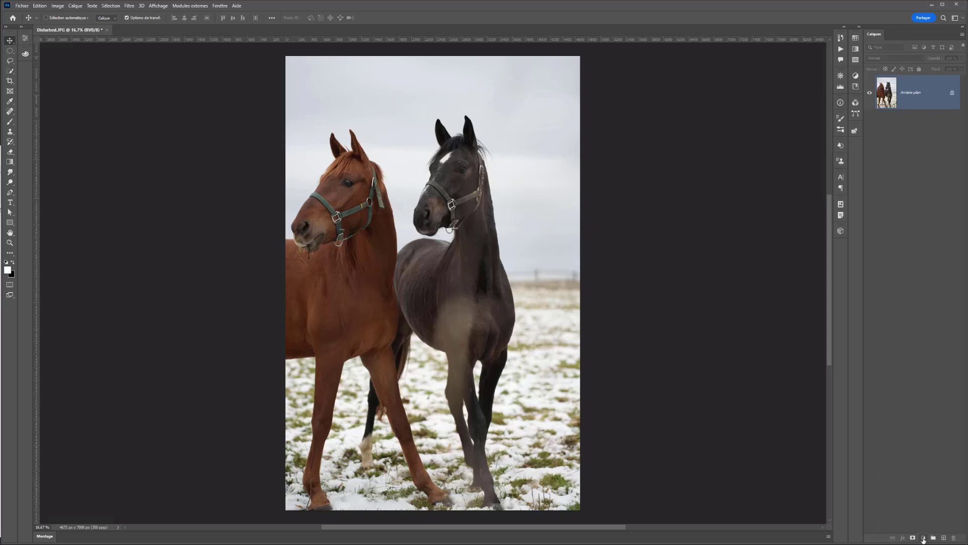
pyautogui.click(922, 539)
pyautogui.click(903, 476)
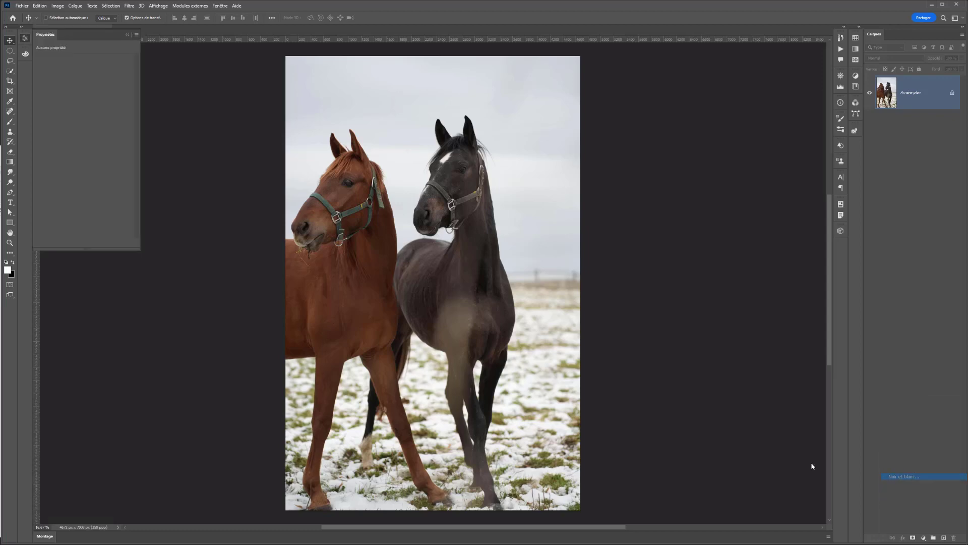
pyautogui.moveTo(82, 89)
pyautogui.mouseDown()
pyautogui.moveTo(68, 89)
pyautogui.moveTo(84, 88)
pyautogui.moveTo(74, 88)
pyautogui.moveTo(76, 105)
pyautogui.moveTo(90, 104)
pyautogui.moveTo(75, 119)
pyautogui.moveTo(101, 119)
pyautogui.moveTo(86, 136)
pyautogui.moveTo(95, 108)
pyautogui.moveTo(82, 108)
pyautogui.moveTo(78, 89)
pyautogui.mouseUp()
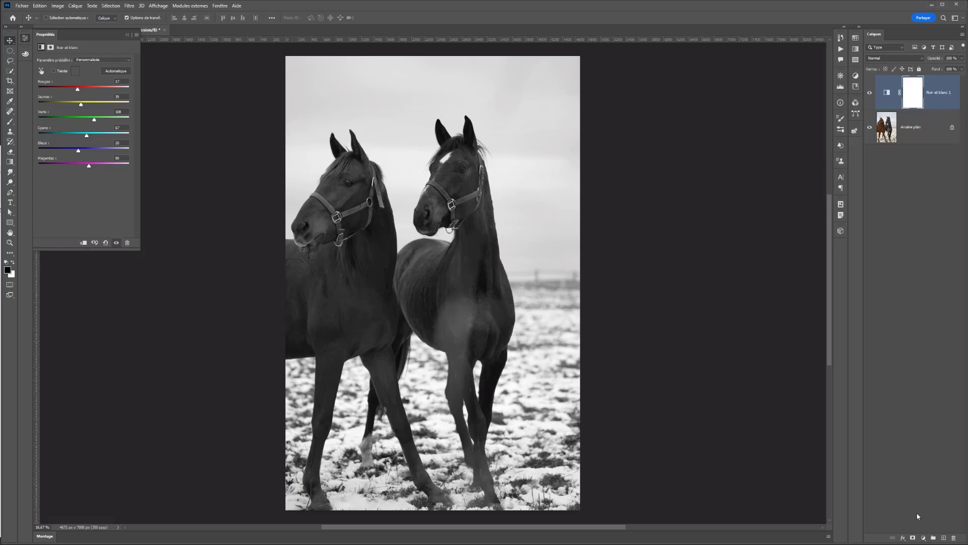
# Outline the hazy patch on the black horse's chest and upper foreleg with a freehand Lasso selection
pyautogui.click(924, 538)
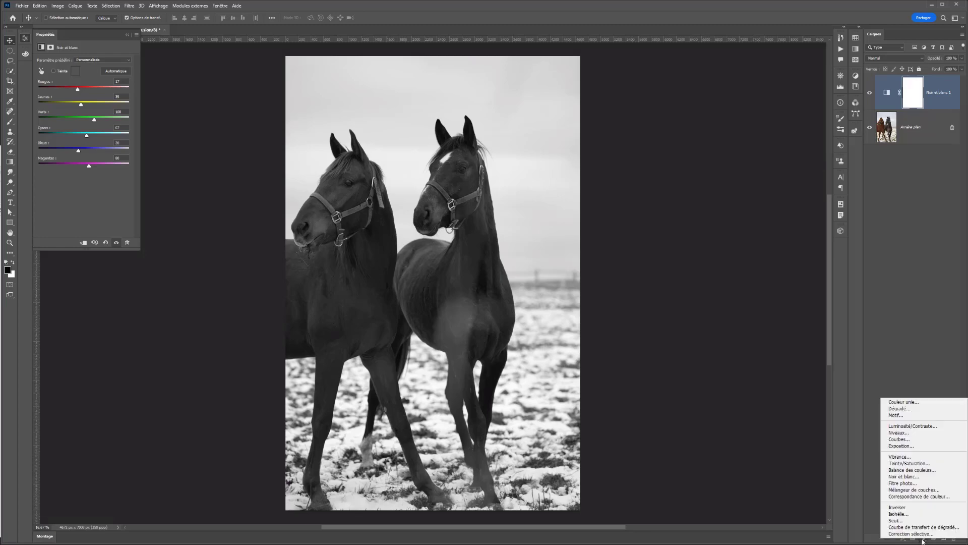
pyautogui.click(10, 63)
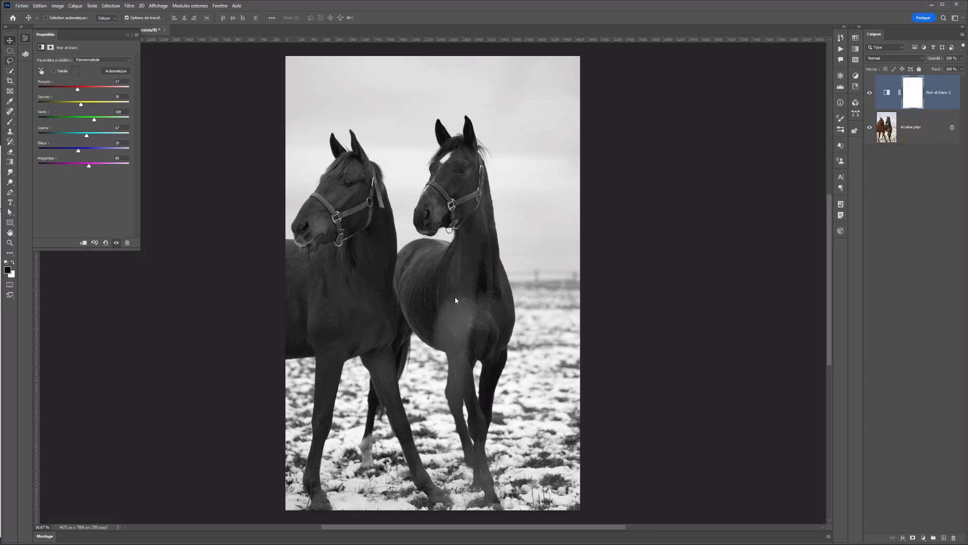
pyautogui.press('l')
pyautogui.moveTo(453, 298)
pyautogui.mouseDown()
pyautogui.moveTo(429, 318)
pyautogui.moveTo(437, 351)
pyautogui.moveTo(451, 357)
pyautogui.mouseUp()
pyautogui.moveTo(449, 396)
pyautogui.mouseDown()
pyautogui.moveTo(455, 412)
pyautogui.moveTo(466, 409)
pyautogui.moveTo(483, 334)
pyautogui.moveTo(478, 292)
pyautogui.moveTo(453, 290)
pyautogui.mouseUp()
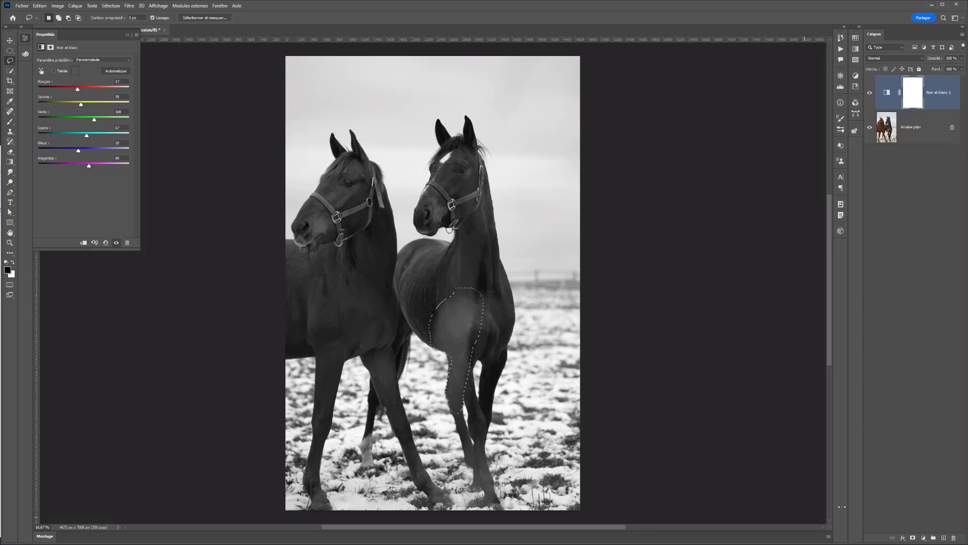
# Add a Levels adjustment layer masked to the selection and darken its midtones to about 0.54
pyautogui.click(923, 538)
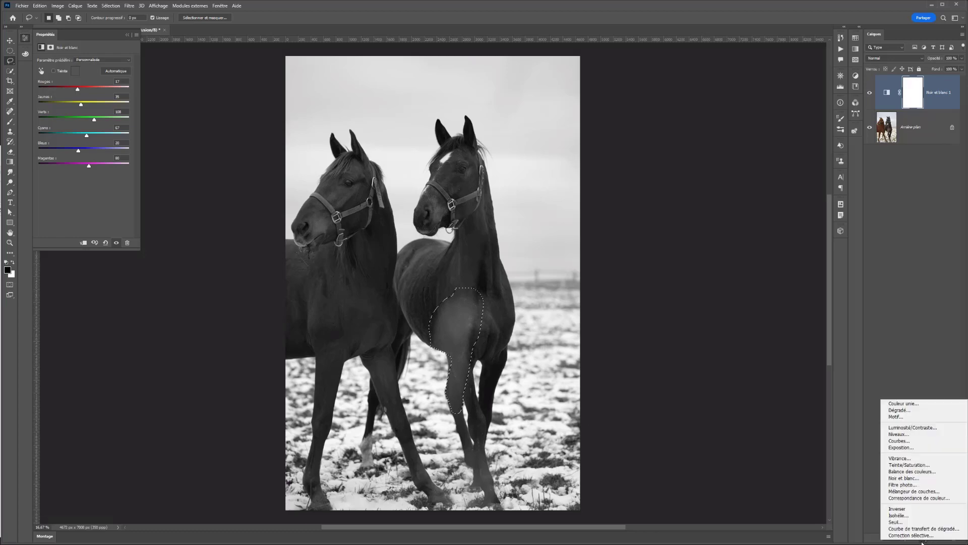
pyautogui.click(899, 434)
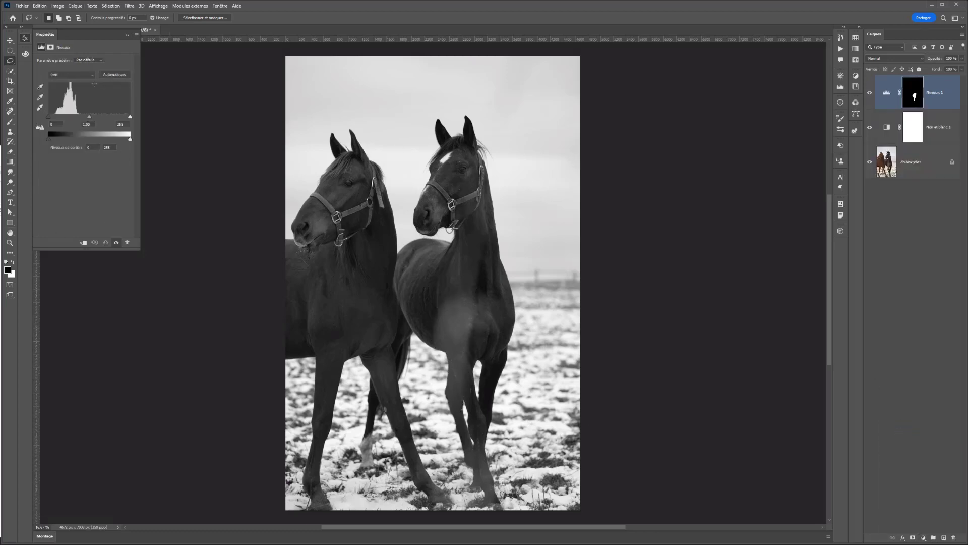
pyautogui.moveTo(91, 119); pyautogui.dragTo(134, 113)
pyautogui.moveTo(49, 117)
pyautogui.mouseDown()
pyautogui.moveTo(65, 115)
pyautogui.moveTo(36, 118)
pyautogui.mouseUp()
pyautogui.moveTo(131, 118); pyautogui.dragTo(105, 118)
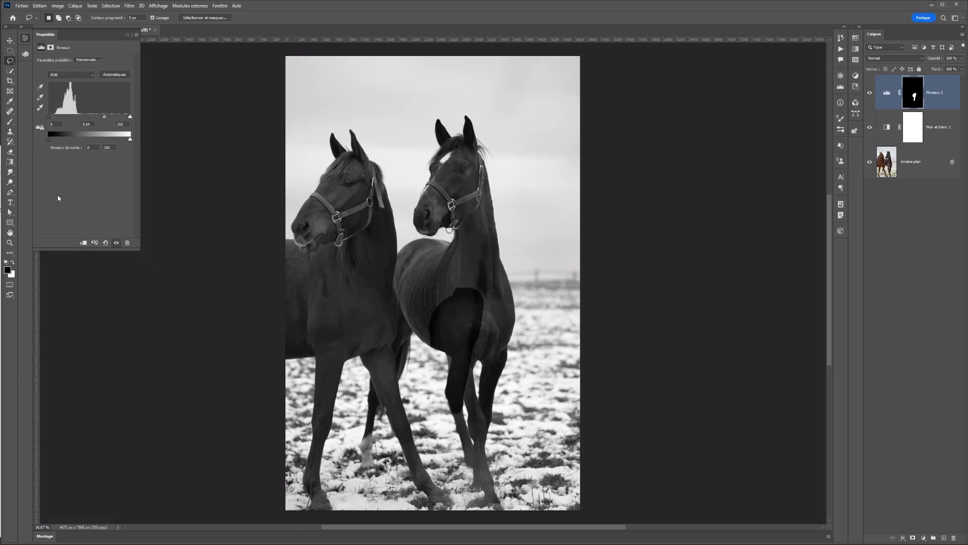
# Feather the Levels layer's mask by about 142 px and try a lower mask density
pyautogui.click(51, 48)
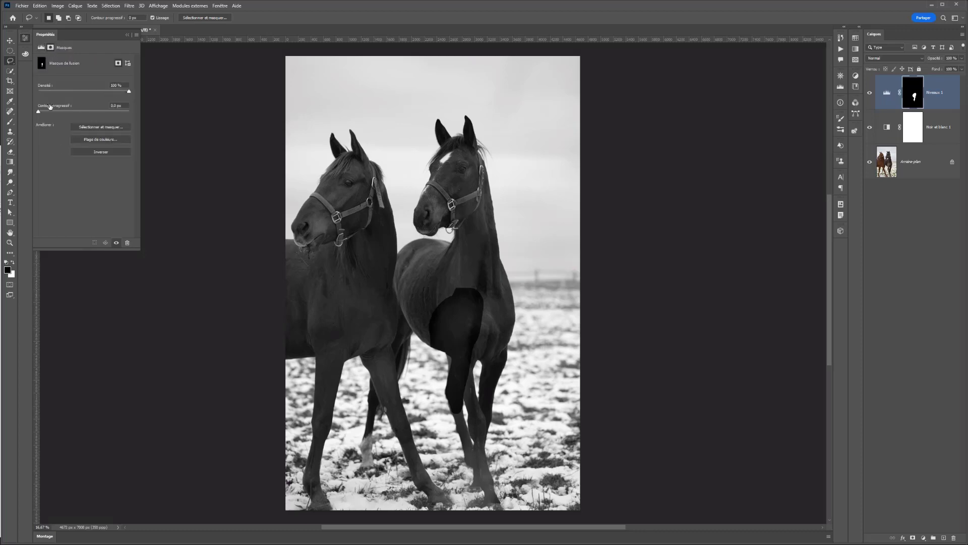
pyautogui.moveTo(40, 112); pyautogui.dragTo(103, 115)
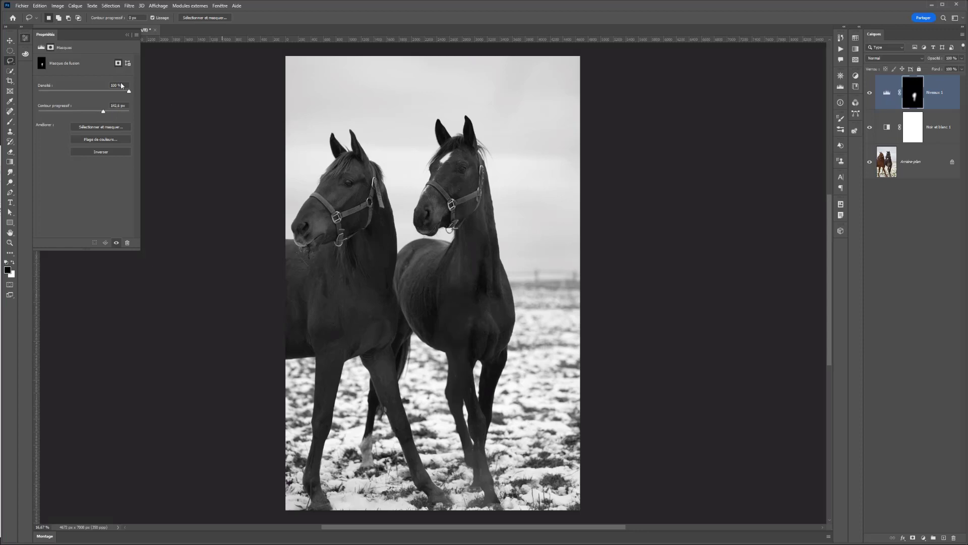
pyautogui.moveTo(109, 94); pyautogui.dragTo(98, 93)
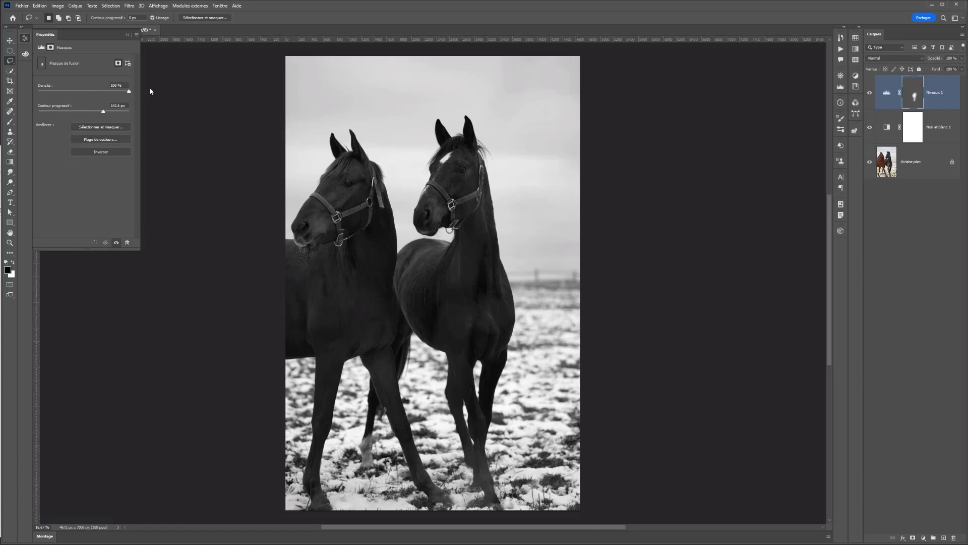
# Refine the Levels correction to black input 22, midtones about 0.40 and white input about 233, comparing with the layer hidden
pyautogui.click(41, 47)
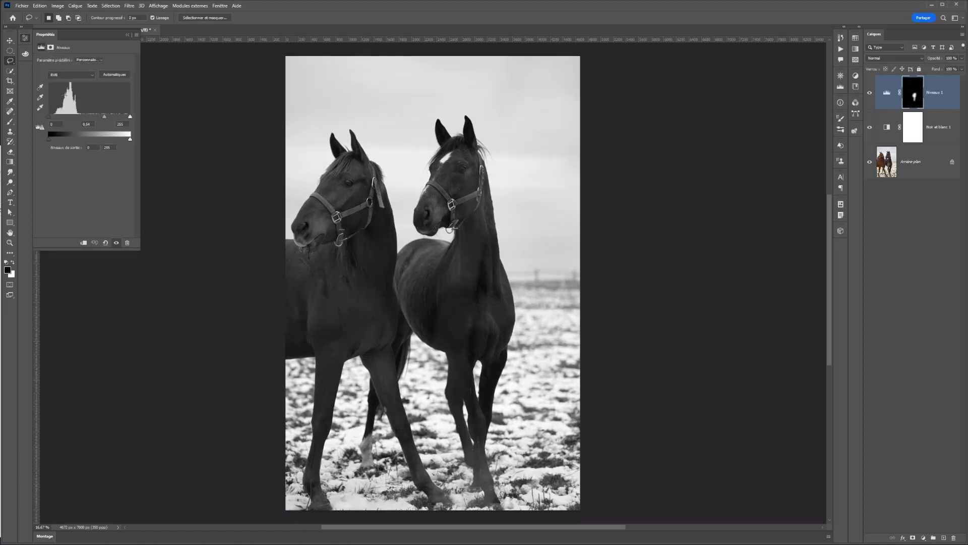
pyautogui.moveTo(104, 116); pyautogui.dragTo(124, 118)
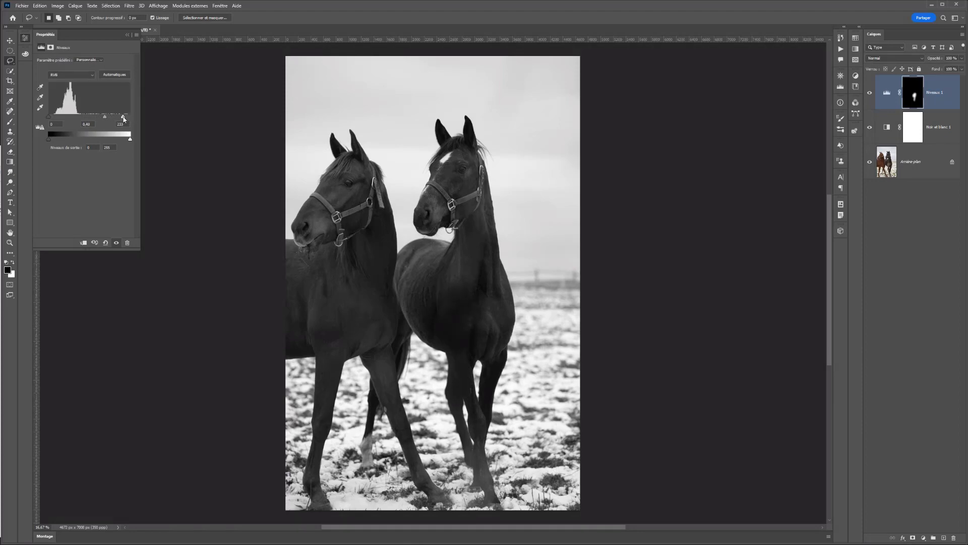
pyautogui.moveTo(48, 117); pyautogui.dragTo(53, 117)
pyautogui.click(870, 93)
pyautogui.click(870, 93)
# Reduce the Levels layer's opacity to about 92% and compare the patch with the layer hidden and shown
pyautogui.click(961, 59)
pyautogui.moveTo(954, 69); pyautogui.dragTo(959, 70)
pyautogui.click(871, 94)
pyautogui.click(870, 94)
pyautogui.click(871, 94)
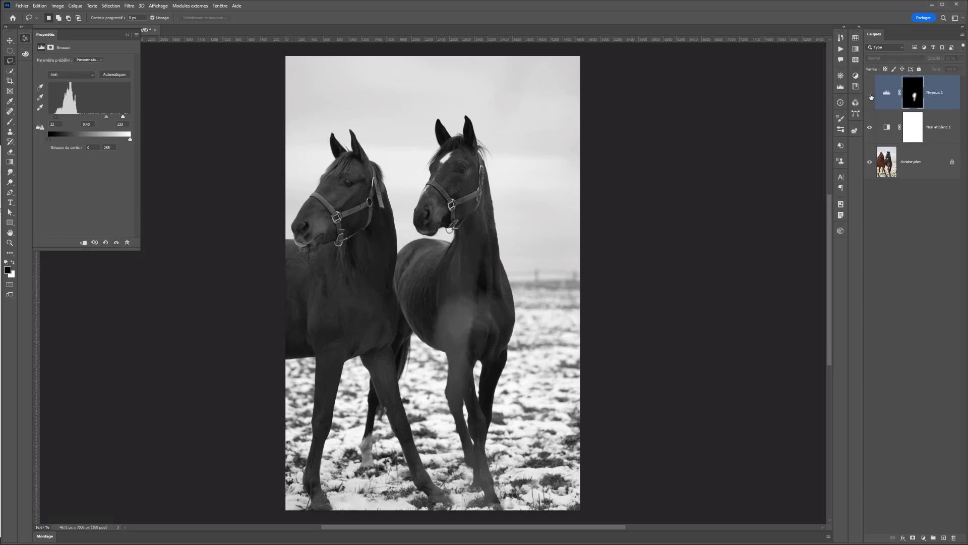
pyautogui.click(871, 94)
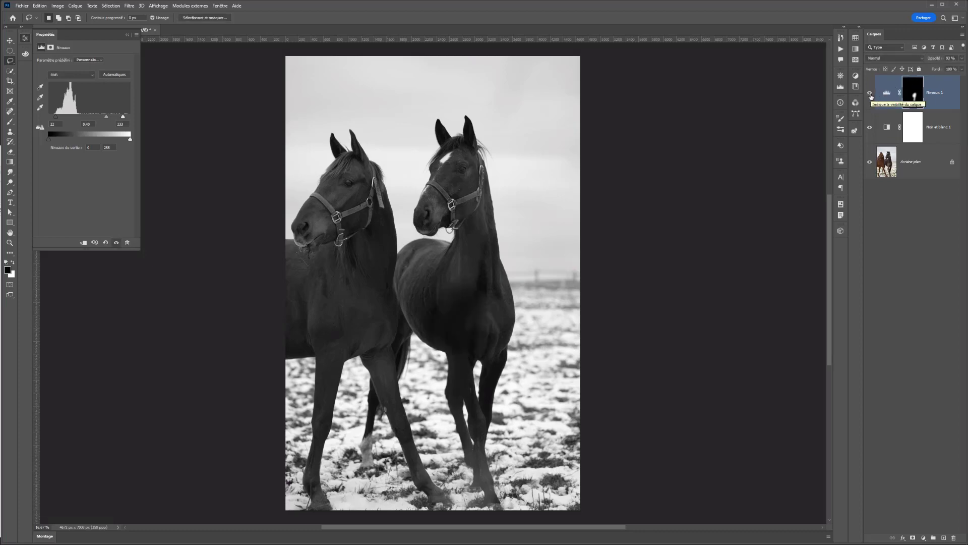
# Lighten the chestnut horse by raising the Black & White layer's reds to about 67 and yellows to about 81
pyautogui.scroll(-5, 469, 354)
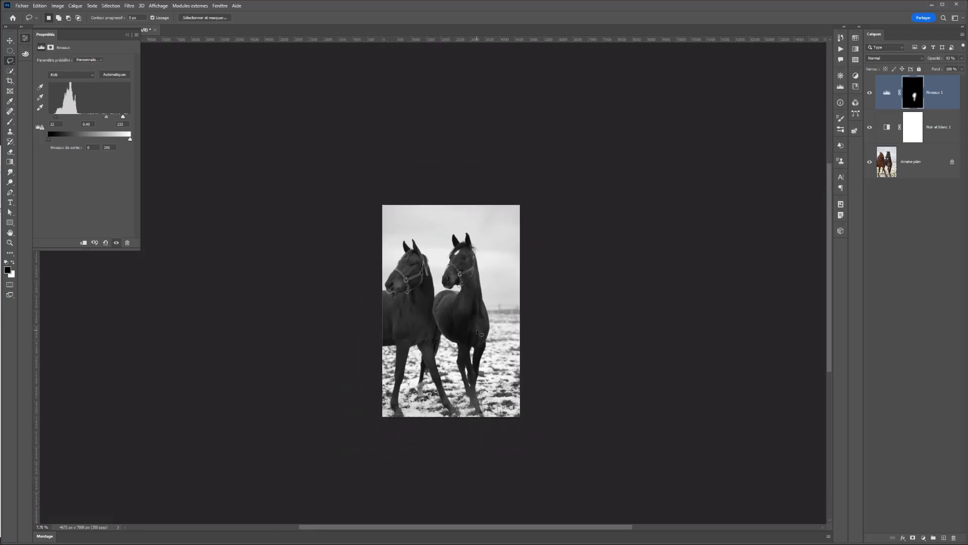
pyautogui.scroll(5, 477, 335)
pyautogui.scroll(-1, 490, 315)
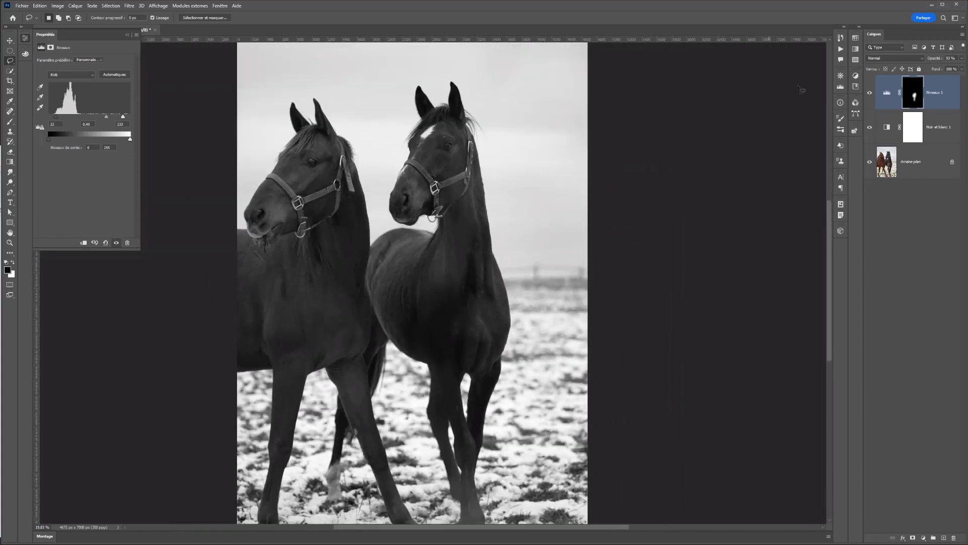
pyautogui.click(892, 135)
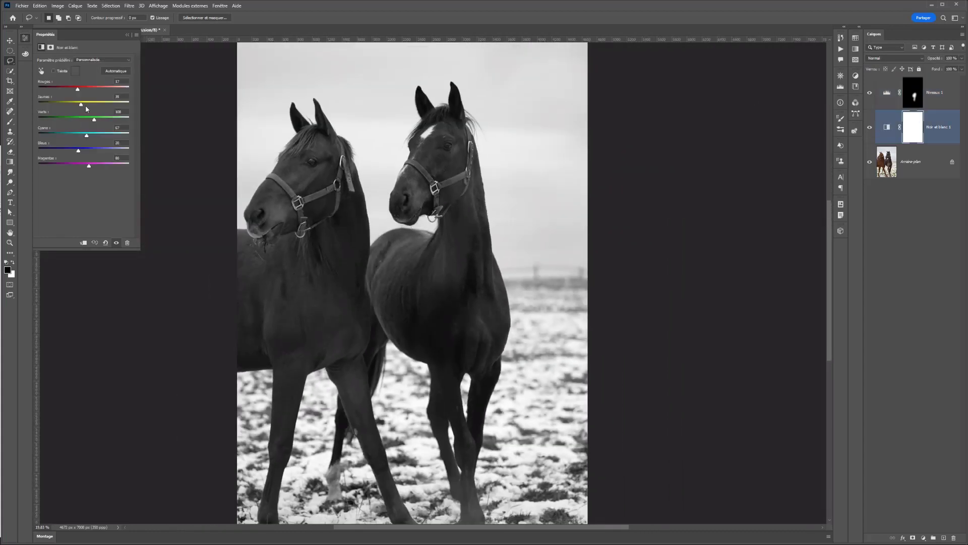
pyautogui.moveTo(86, 106)
pyautogui.mouseDown()
pyautogui.moveTo(67, 102)
pyautogui.moveTo(123, 102)
pyautogui.moveTo(89, 103)
pyautogui.moveTo(83, 121)
pyautogui.moveTo(97, 119)
pyautogui.moveTo(86, 88)
pyautogui.mouseUp()
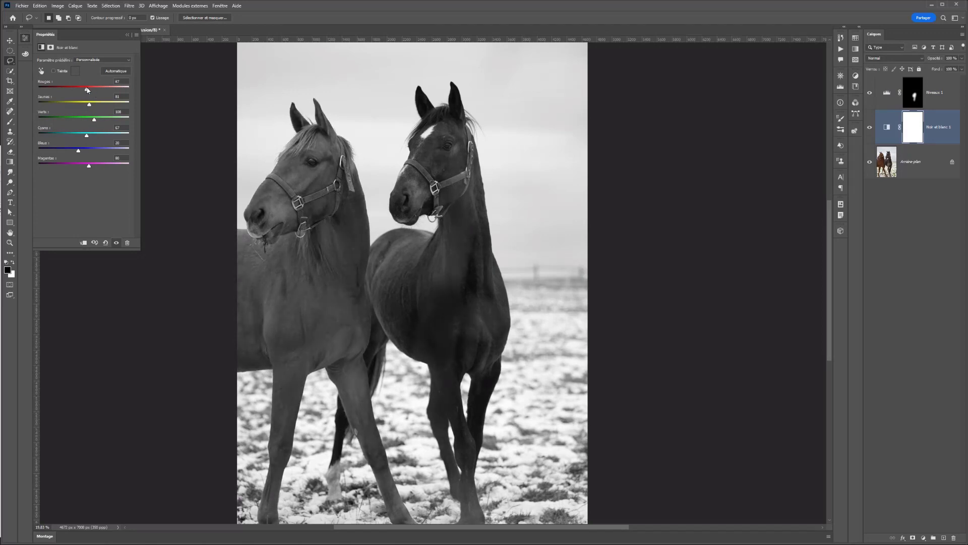
# Examine the Levels correction on the colour photo by hiding the Black & White layer and toggling the Levels layer, restoring both
pyautogui.click(869, 128)
pyautogui.click(870, 94)
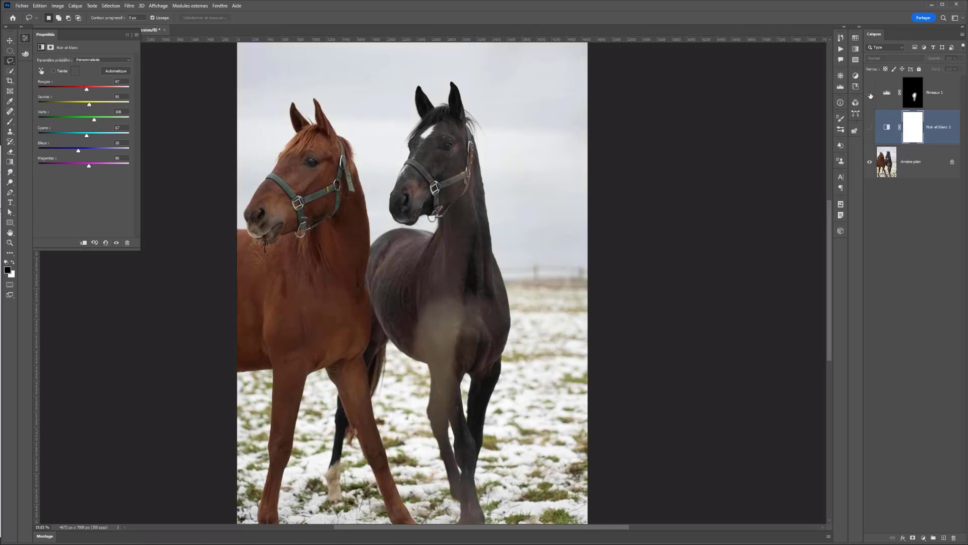
pyautogui.click(870, 94)
pyautogui.click(870, 93)
pyautogui.click(870, 94)
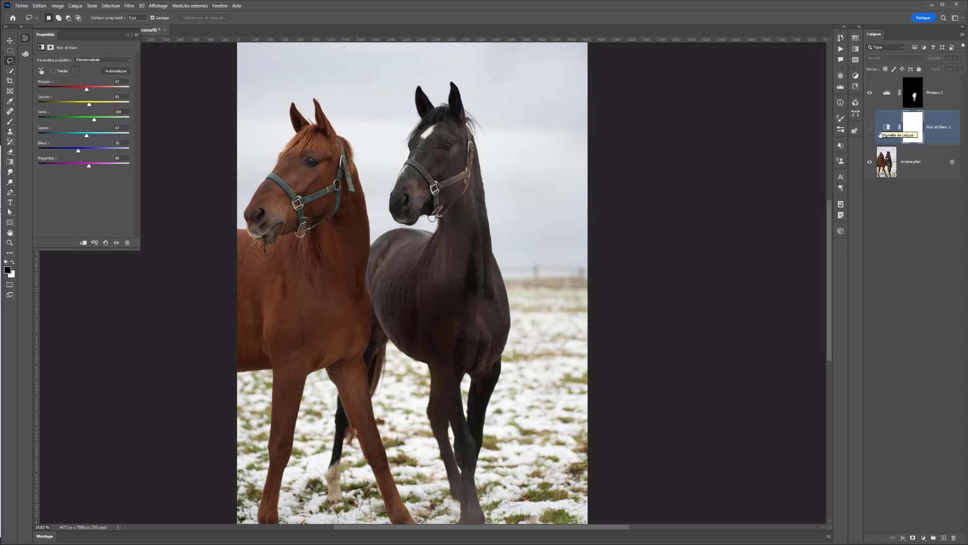
pyautogui.click(868, 93)
pyautogui.click(868, 94)
pyautogui.click(868, 93)
pyautogui.click(868, 93)
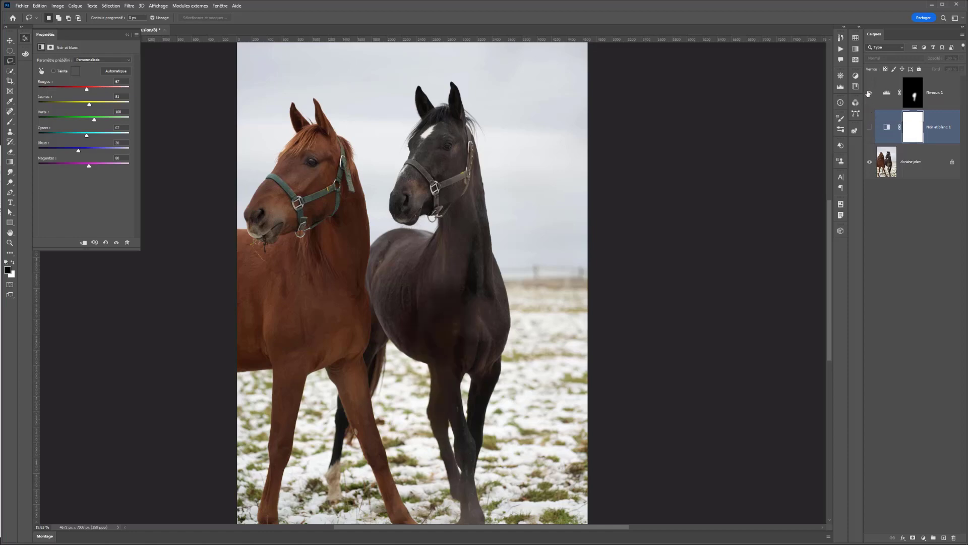
pyautogui.click(869, 127)
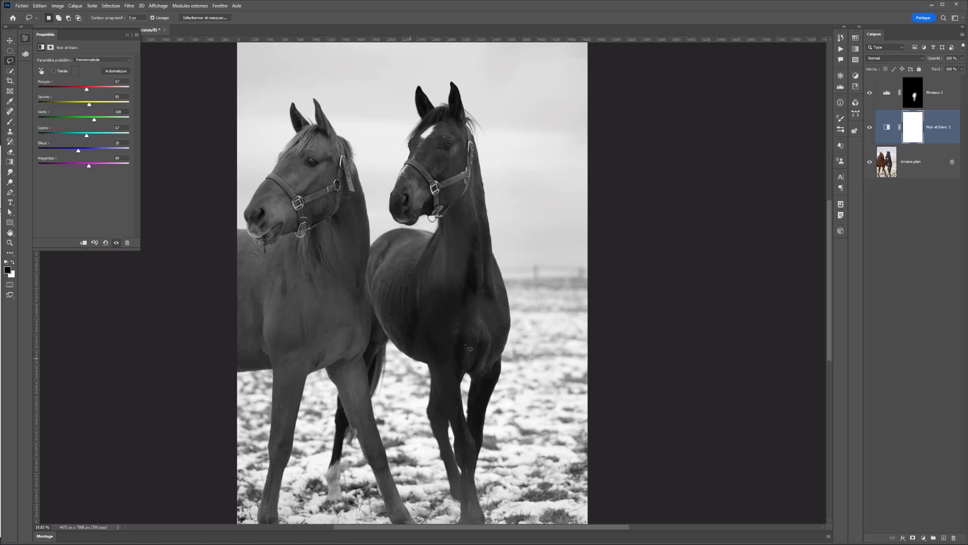
# Add a Color Lookup adjustment layer above the Levels layer and try the Fuji ETERNA 250D Fuji 3510 3D LUT
pyautogui.click(934, 100)
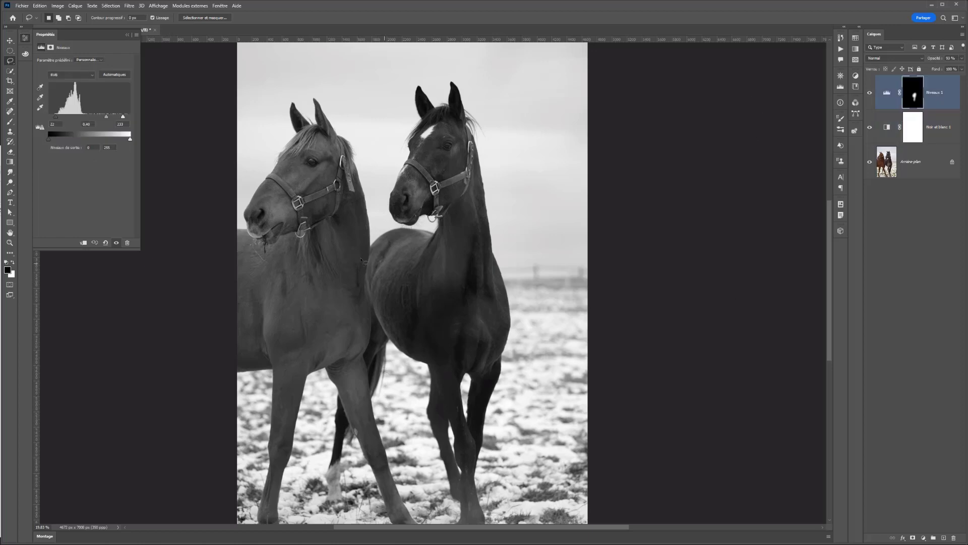
pyautogui.scroll(-3, 373, 265)
pyautogui.click(923, 539)
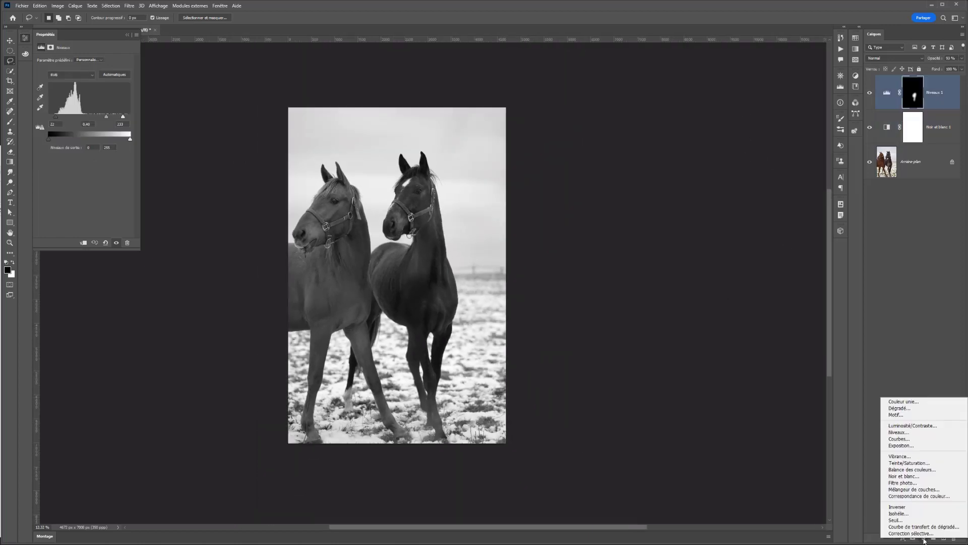
pyautogui.click(910, 496)
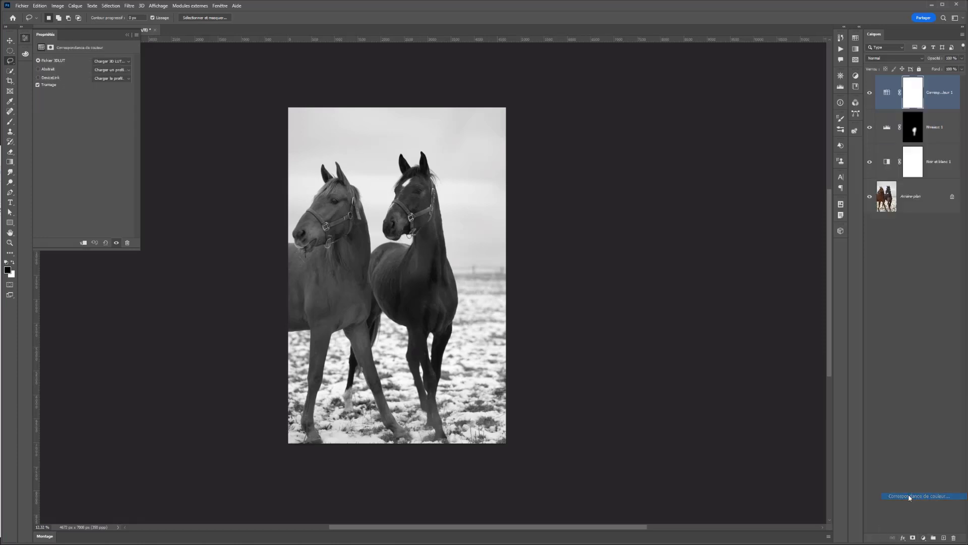
pyautogui.click(109, 61)
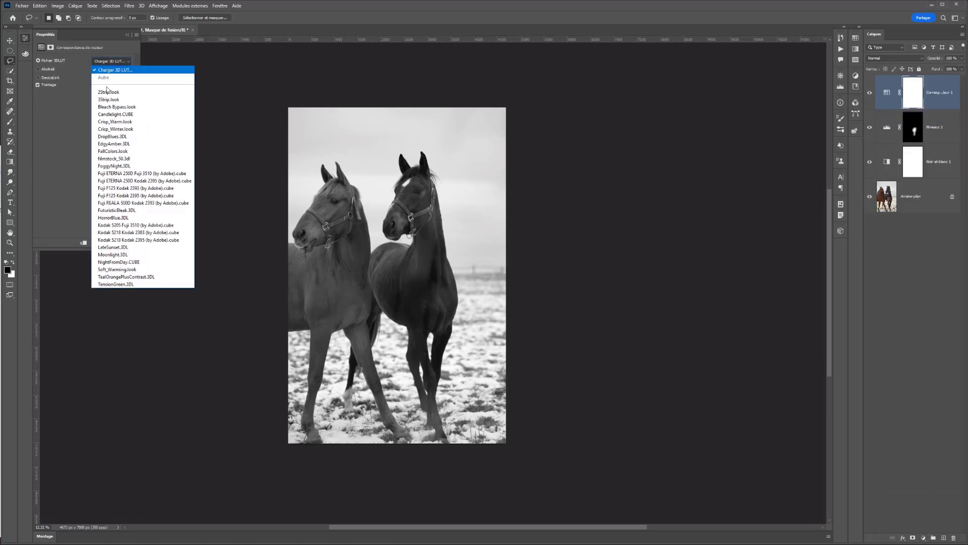
pyautogui.click(114, 173)
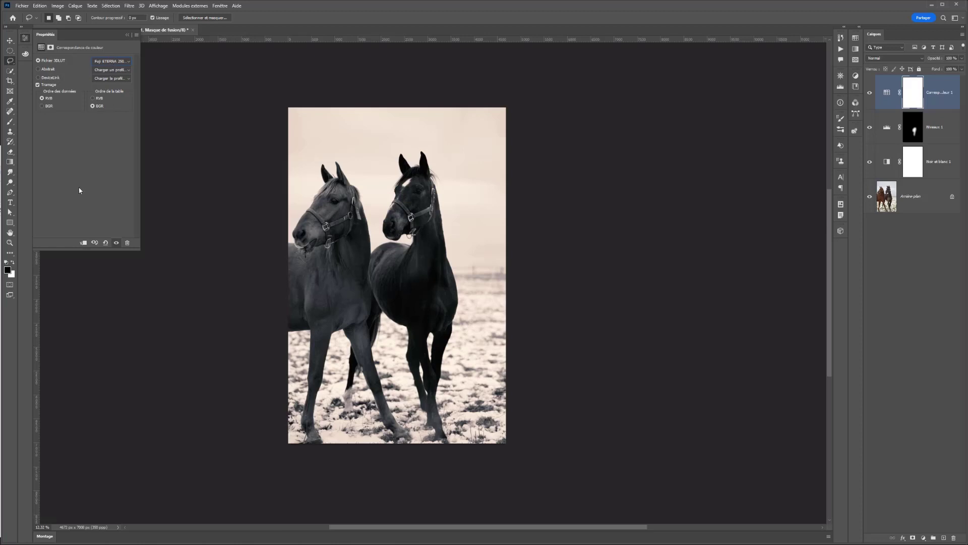
# Preview the HorrorBlue.3DL look on the Color Lookup layer and settle on FoggyNight.3DL
pyautogui.click(117, 62)
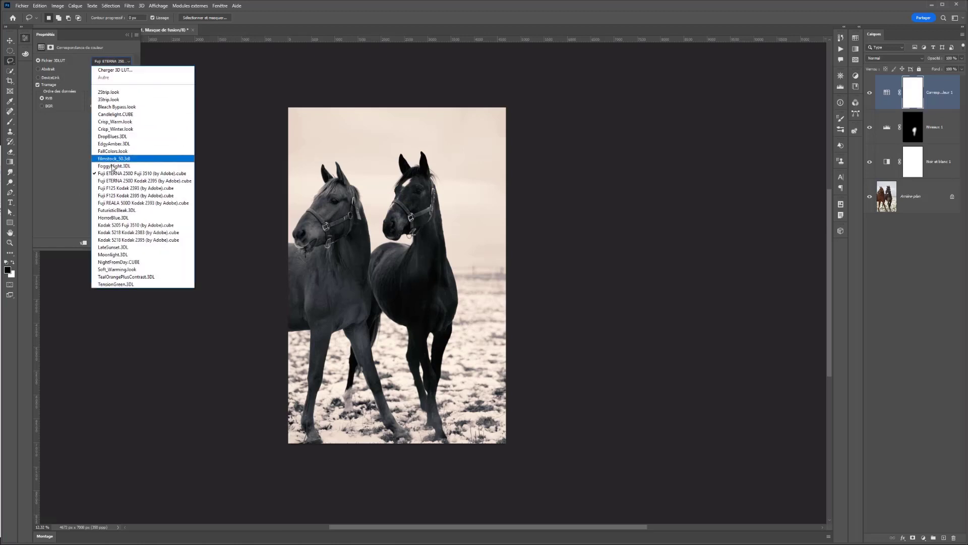
pyautogui.click(112, 218)
pyautogui.click(117, 62)
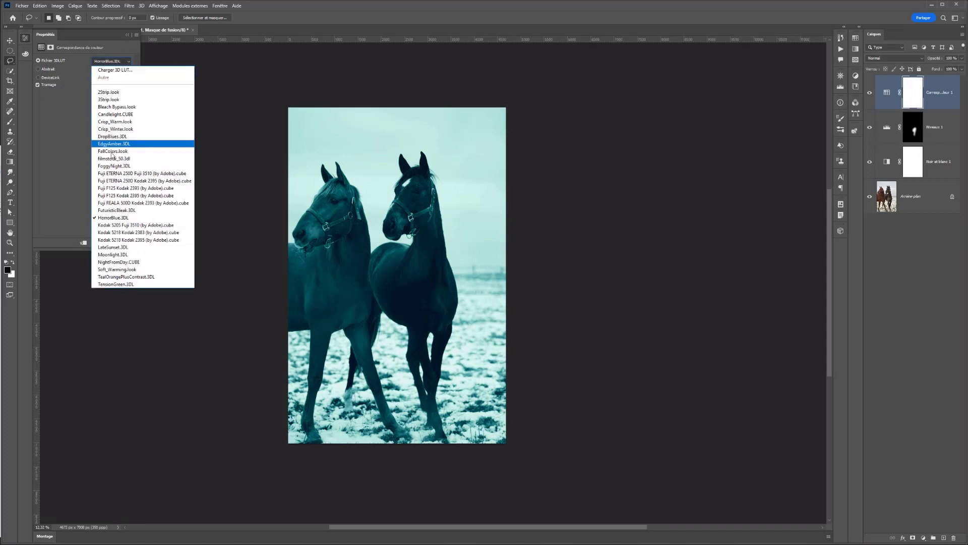
pyautogui.click(115, 165)
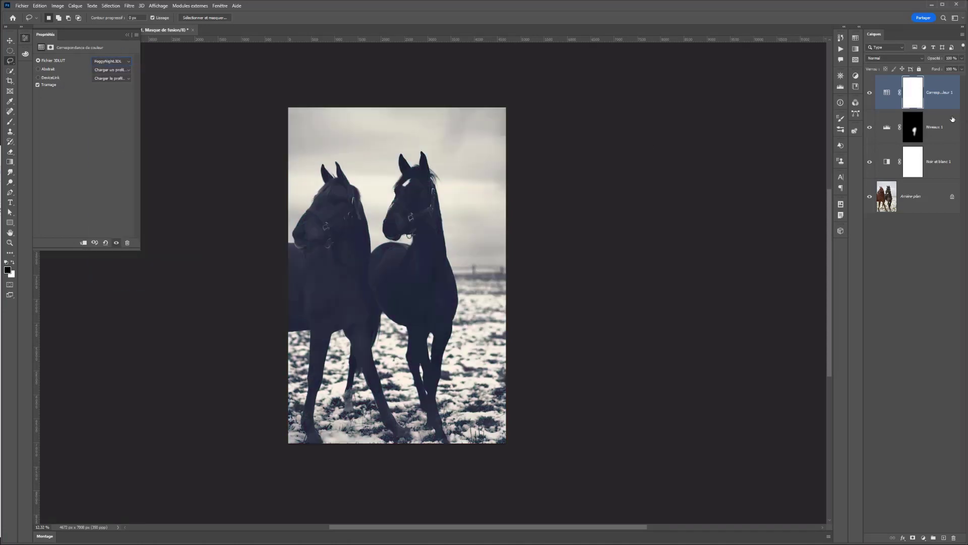
# Lower the Color Lookup layer's opacity to about 54% and compare the image with the layer hidden and shown
pyautogui.click(962, 58)
pyautogui.moveTo(961, 68)
pyautogui.mouseDown()
pyautogui.moveTo(936, 70)
pyautogui.moveTo(946, 70)
pyautogui.mouseUp()
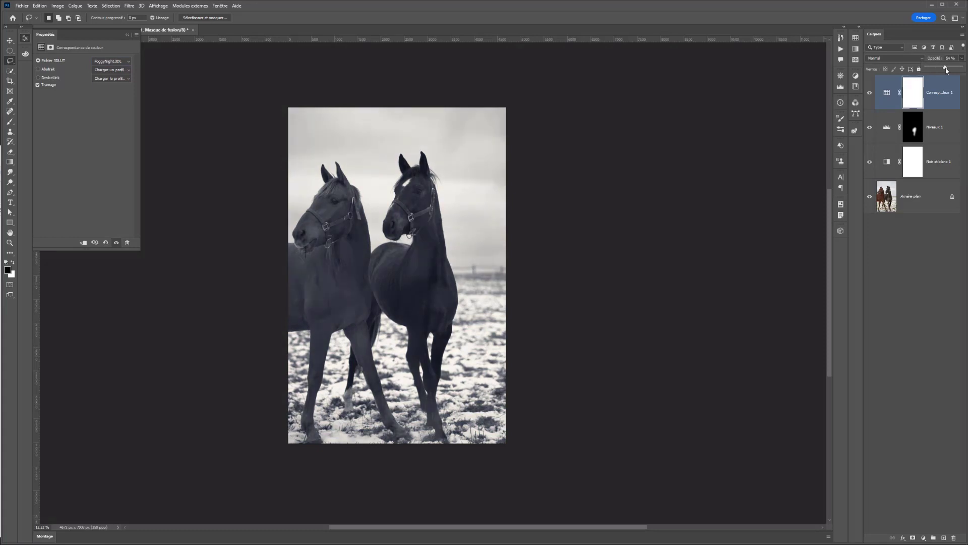
pyautogui.click(870, 94)
pyautogui.click(870, 95)
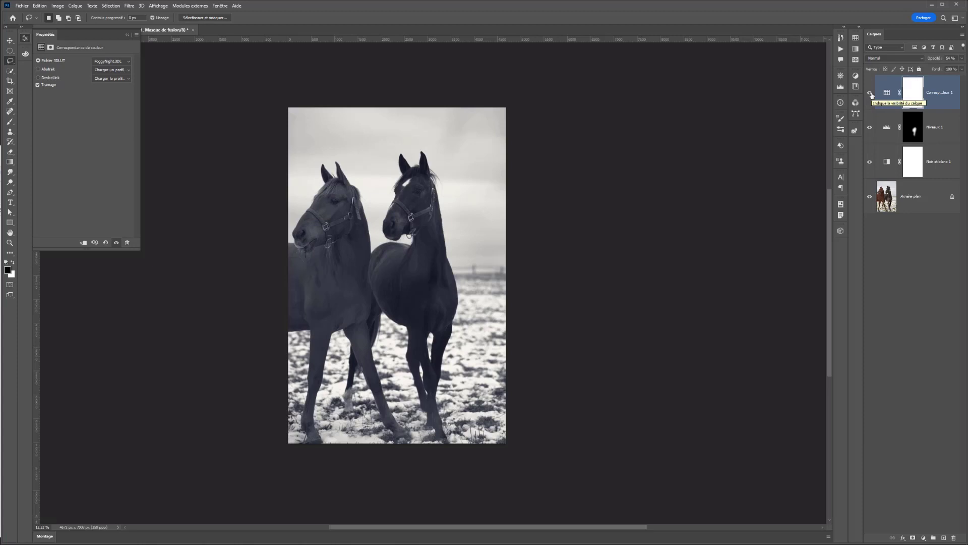
# Compare the image with the Color Lookup layer hidden, and delete that layer together with its mask
pyautogui.click(869, 94)
pyautogui.click(869, 95)
pyautogui.click(869, 95)
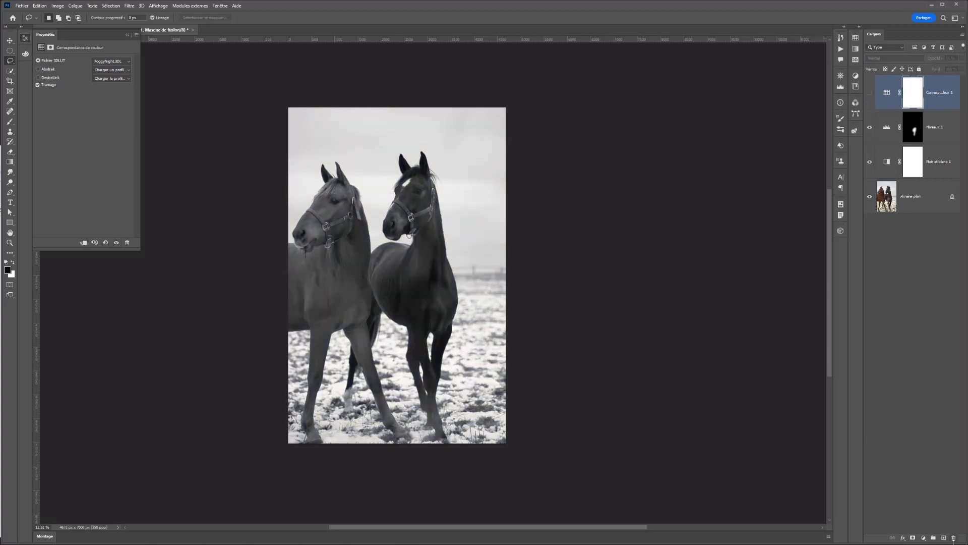
pyautogui.click(954, 538)
pyautogui.click(455, 207)
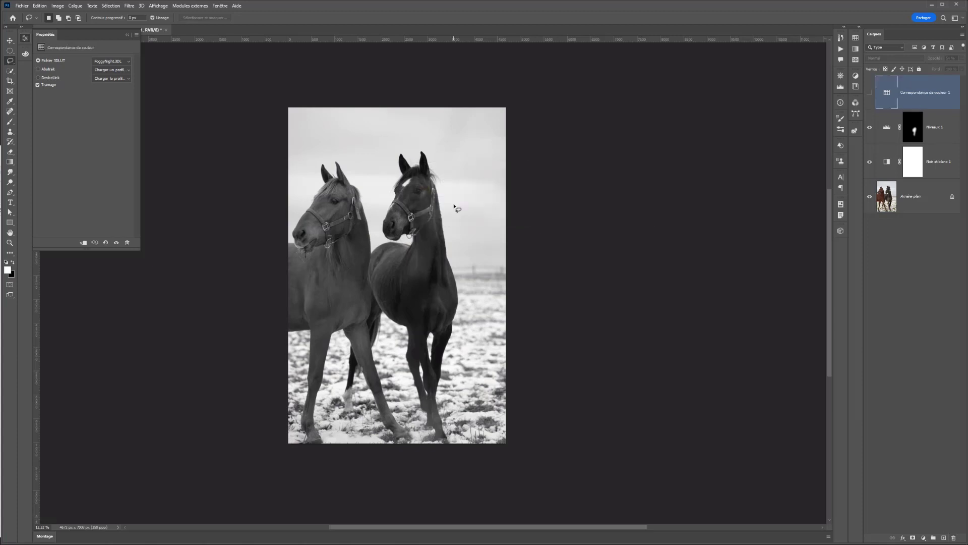
pyautogui.click(954, 538)
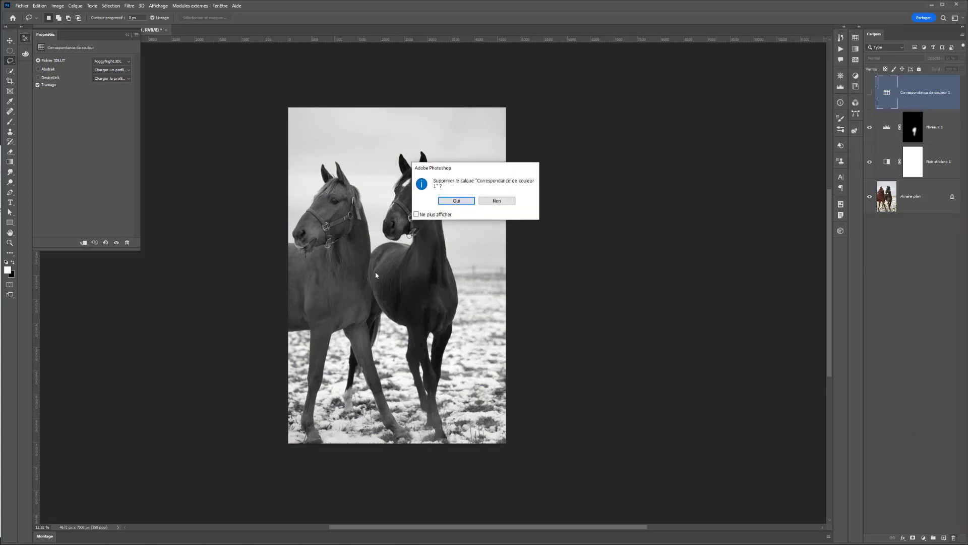
pyautogui.click(456, 201)
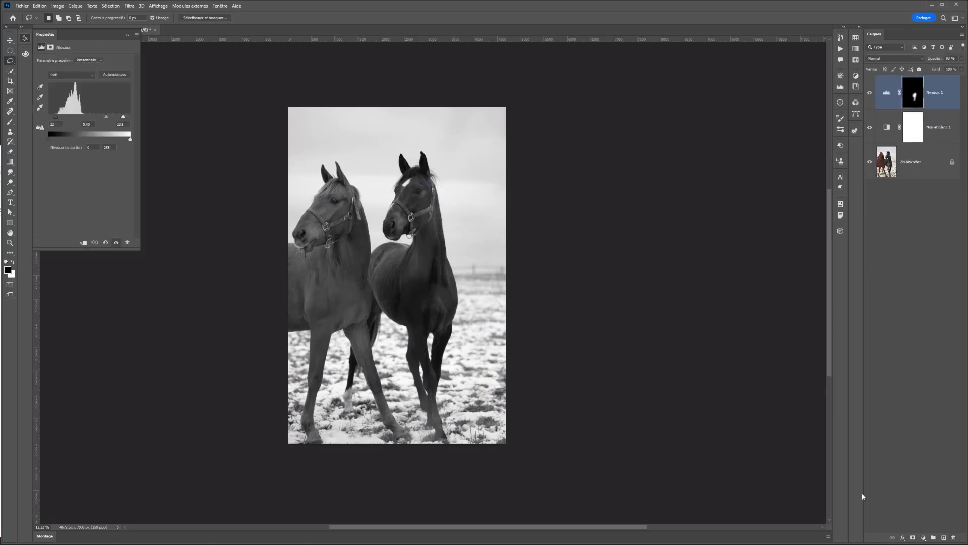
# Create a new layer above the Levels layer and stamp all visible layers into it
pyautogui.hotkey('ctrl', 'shift', 'alt', 'n')
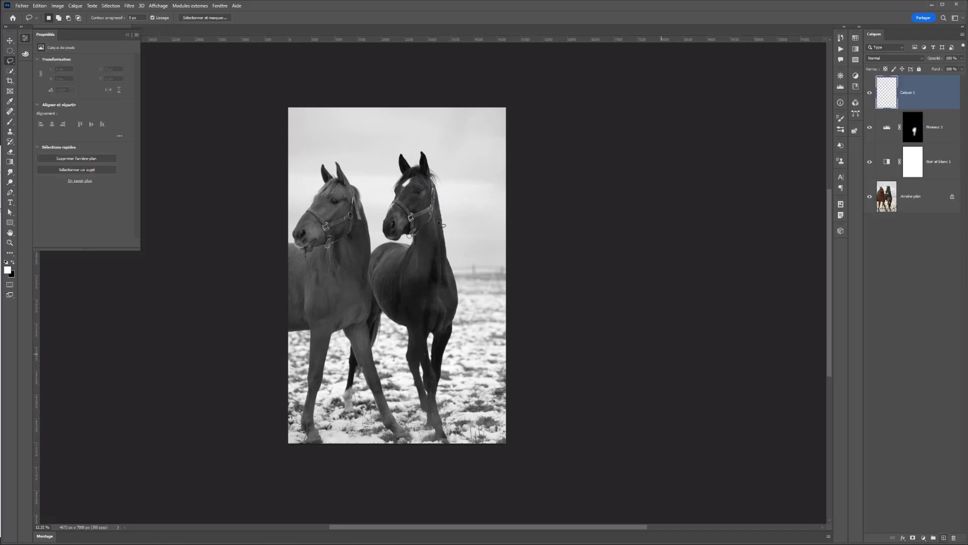
pyautogui.click(58, 6)
pyautogui.hotkey('ctrl', 'shift', 'alt', 'e')
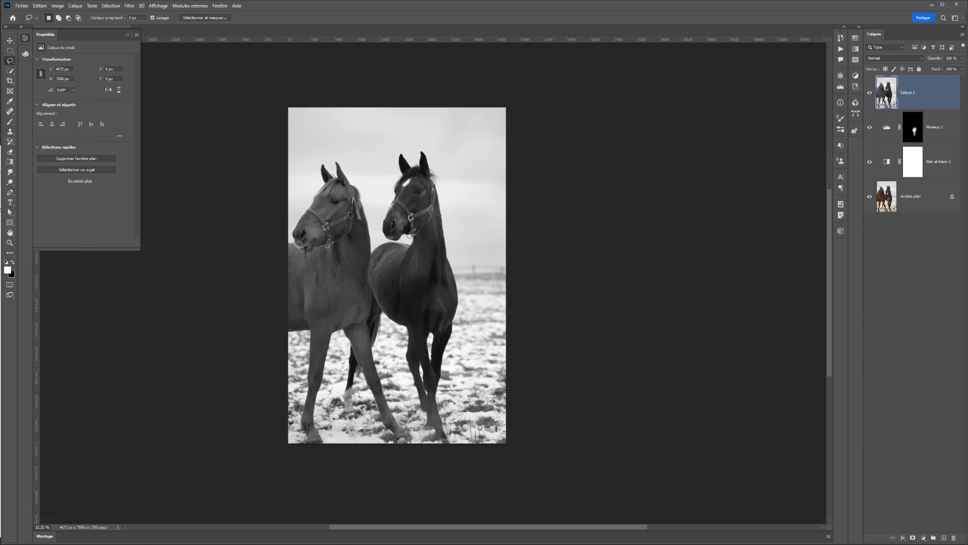
# Open the merged layer in the Camera Raw filter and set Exposure -0.80, Contrast -21, Shadows +10, Whites +26, Texture -25, Clarity +29 and Dehaze -13
pyautogui.click(129, 6)
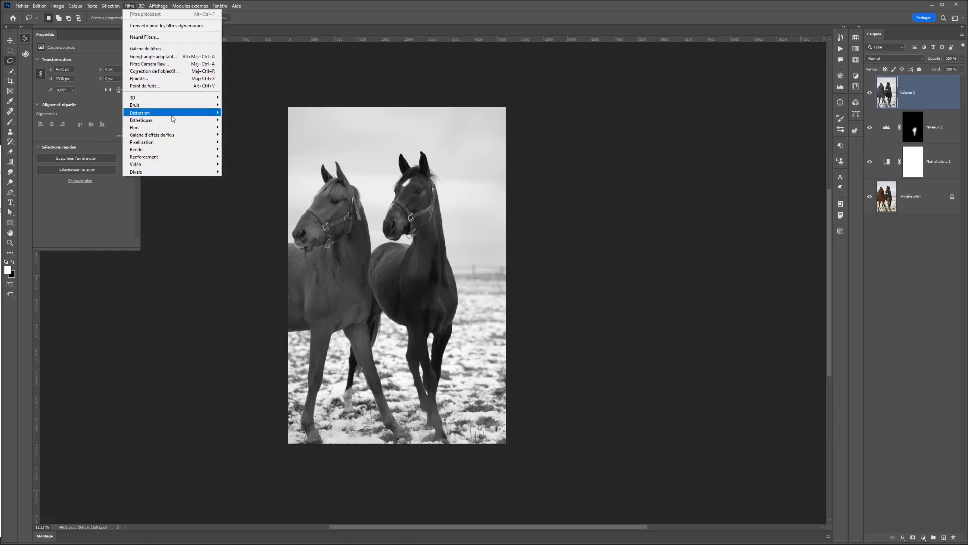
pyautogui.click(149, 64)
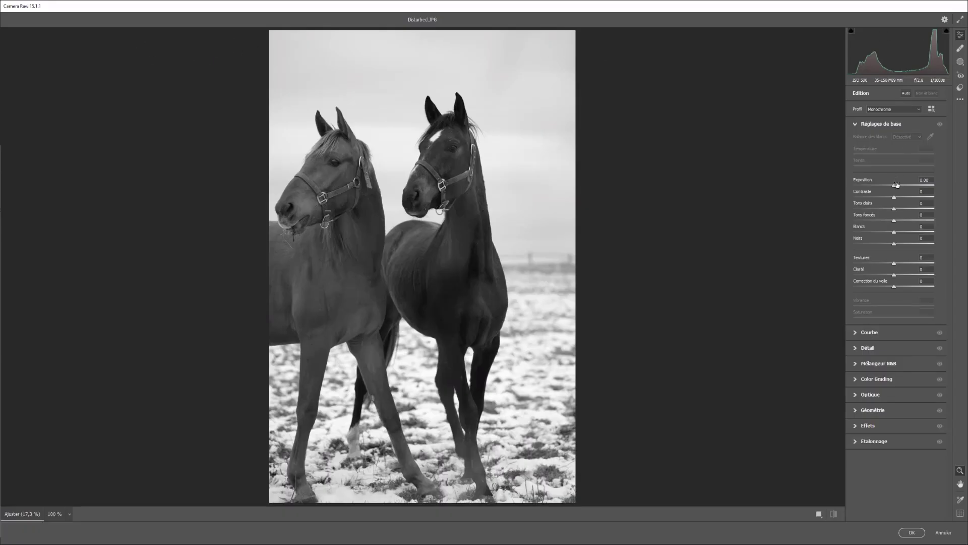
pyautogui.moveTo(896, 186); pyautogui.dragTo(905, 233)
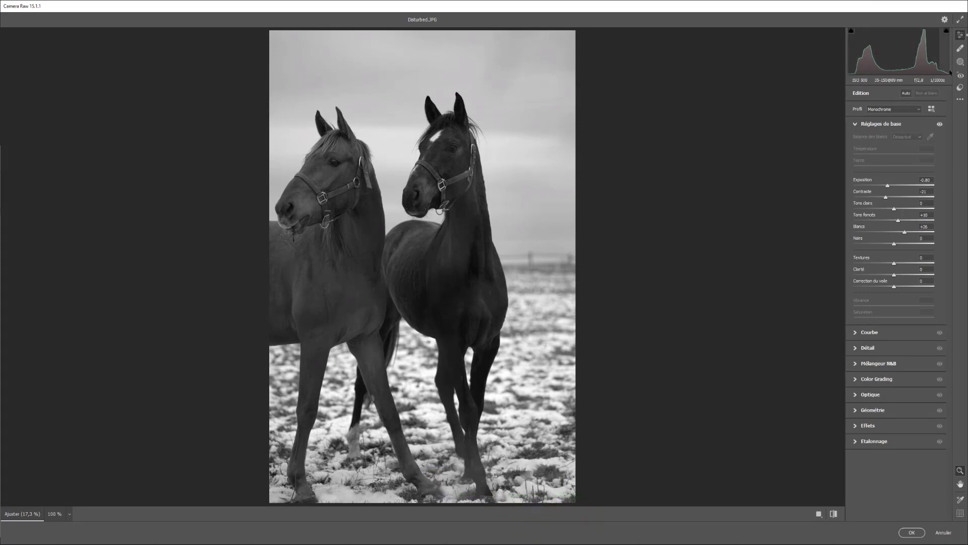
pyautogui.moveTo(894, 263); pyautogui.dragTo(888, 285)
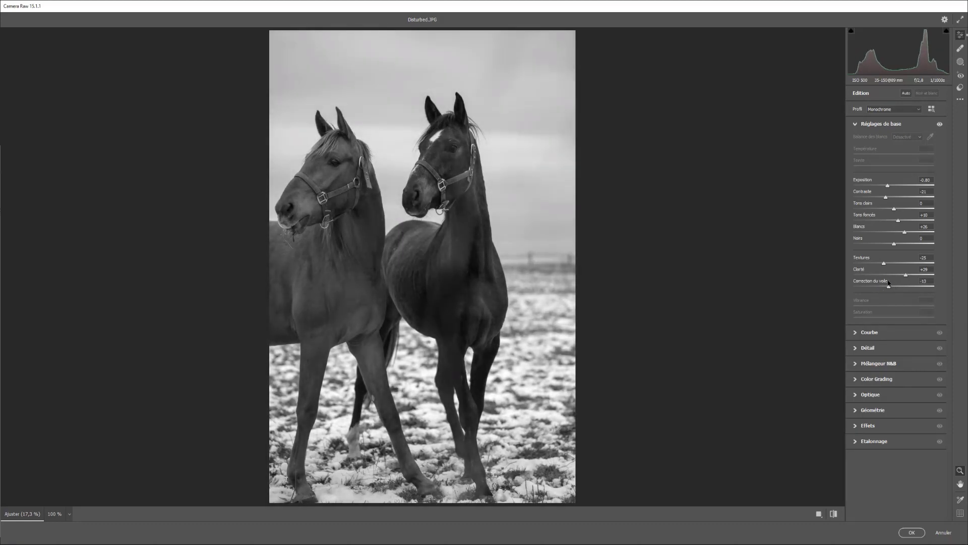
# Compare the Camera Raw adjustments with the default settings, restore the adjusted version and apply the filter to the merged layer
pyautogui.click(833, 513)
pyautogui.click(833, 513)
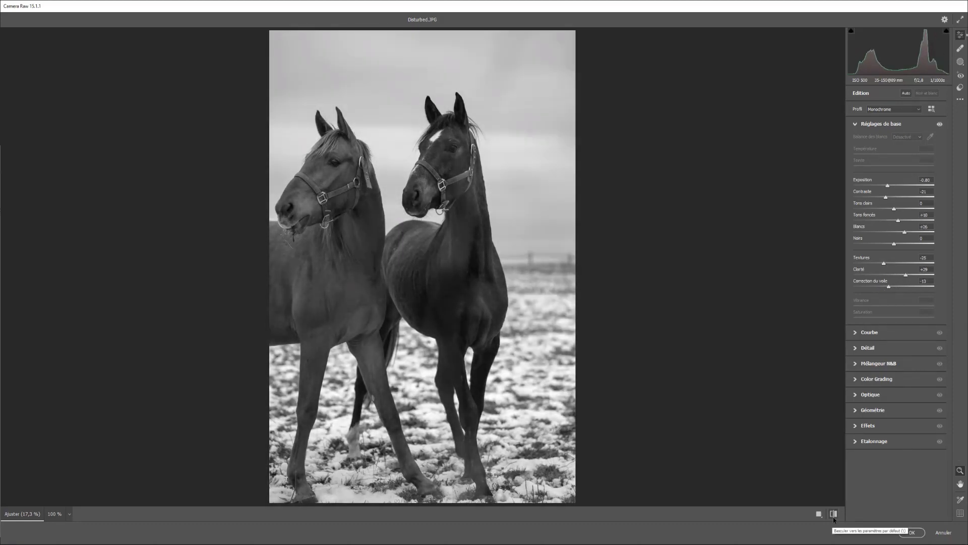
pyautogui.click(833, 515)
pyautogui.click(833, 514)
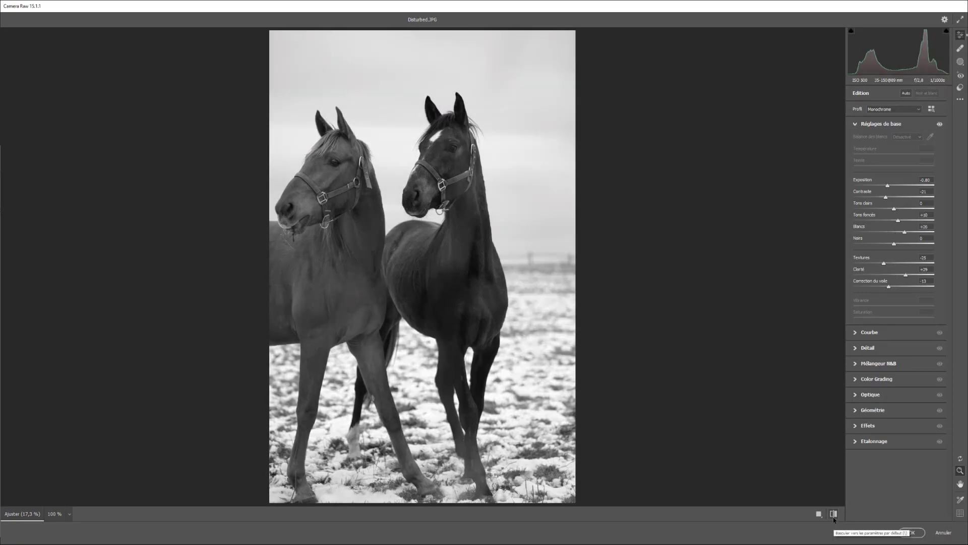
pyautogui.click(833, 513)
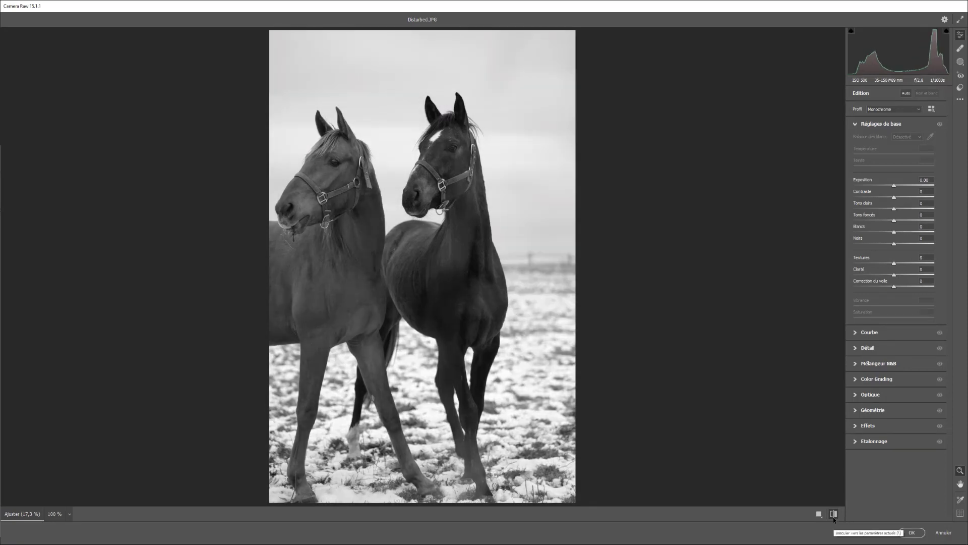
pyautogui.click(833, 517)
pyautogui.click(834, 514)
pyautogui.click(834, 515)
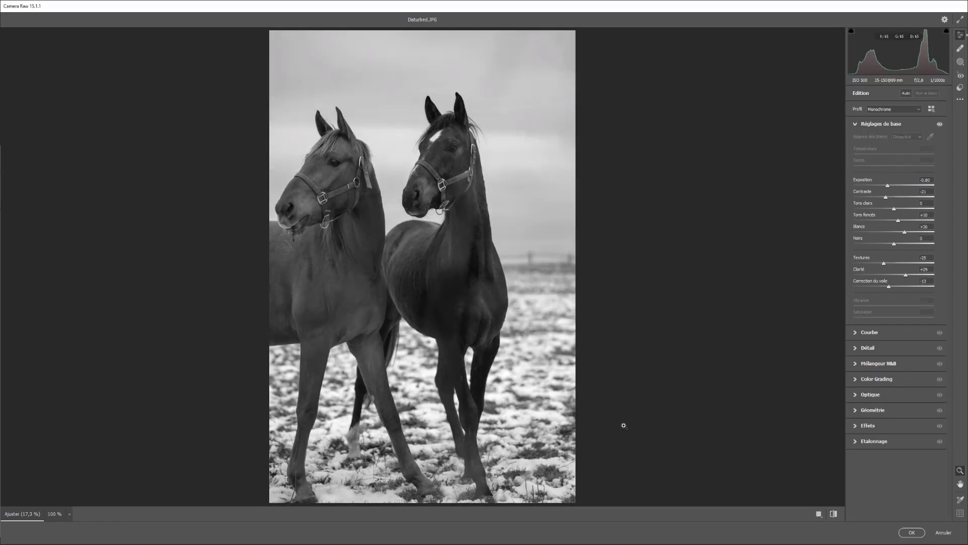
pyautogui.click(912, 532)
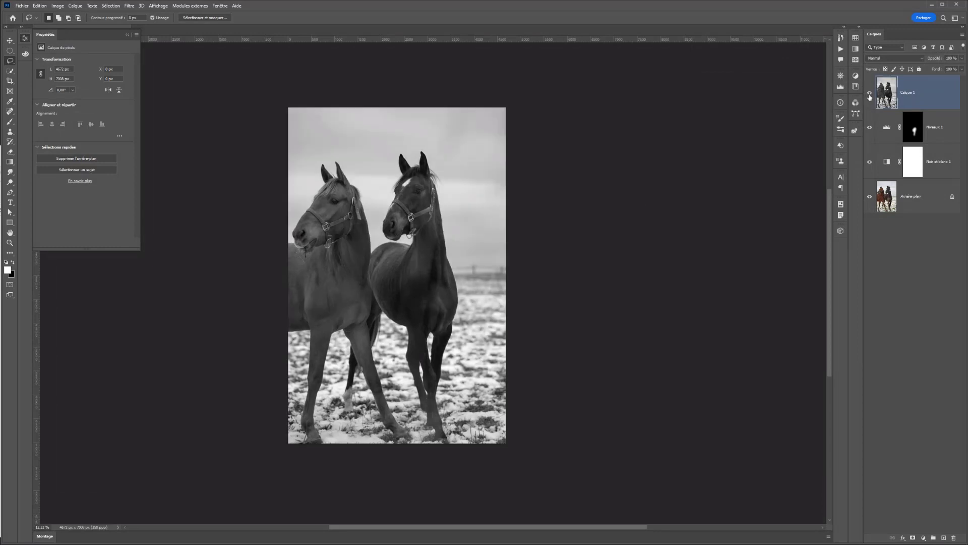
# Toggle the merged layer's visibility to compare the image before and after the Camera Raw filter, leaving the layer shown
pyautogui.click(870, 95)
pyautogui.click(870, 96)
pyautogui.click(870, 96)
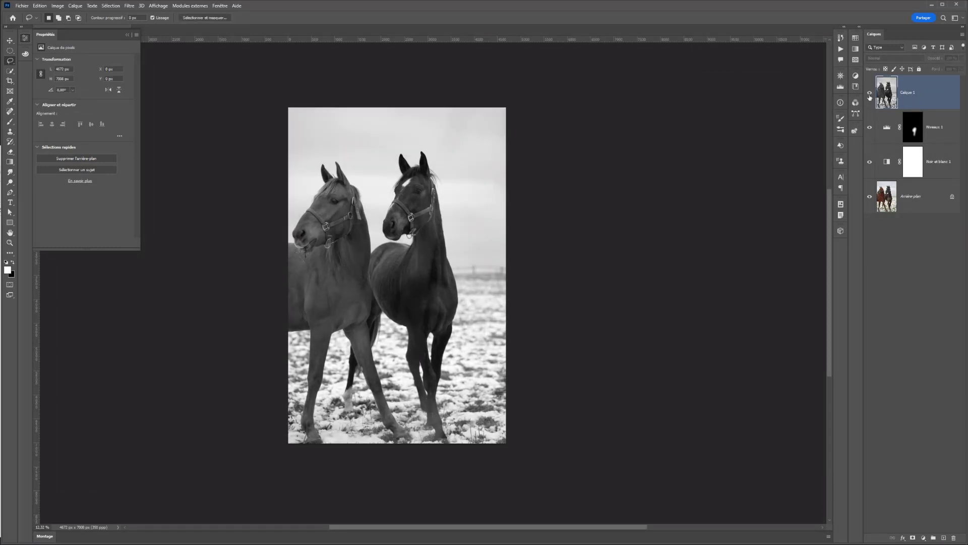
pyautogui.click(870, 96)
pyautogui.click(870, 95)
pyautogui.click(869, 96)
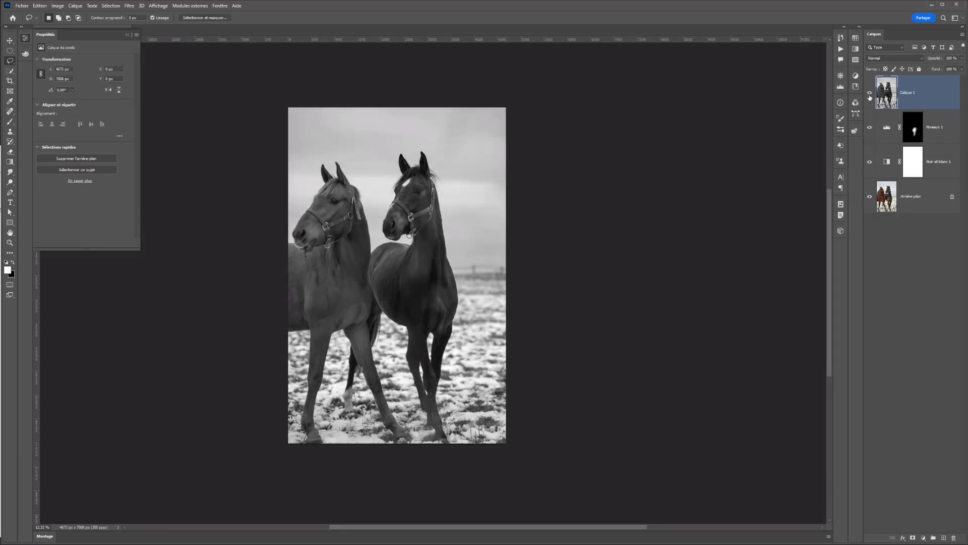